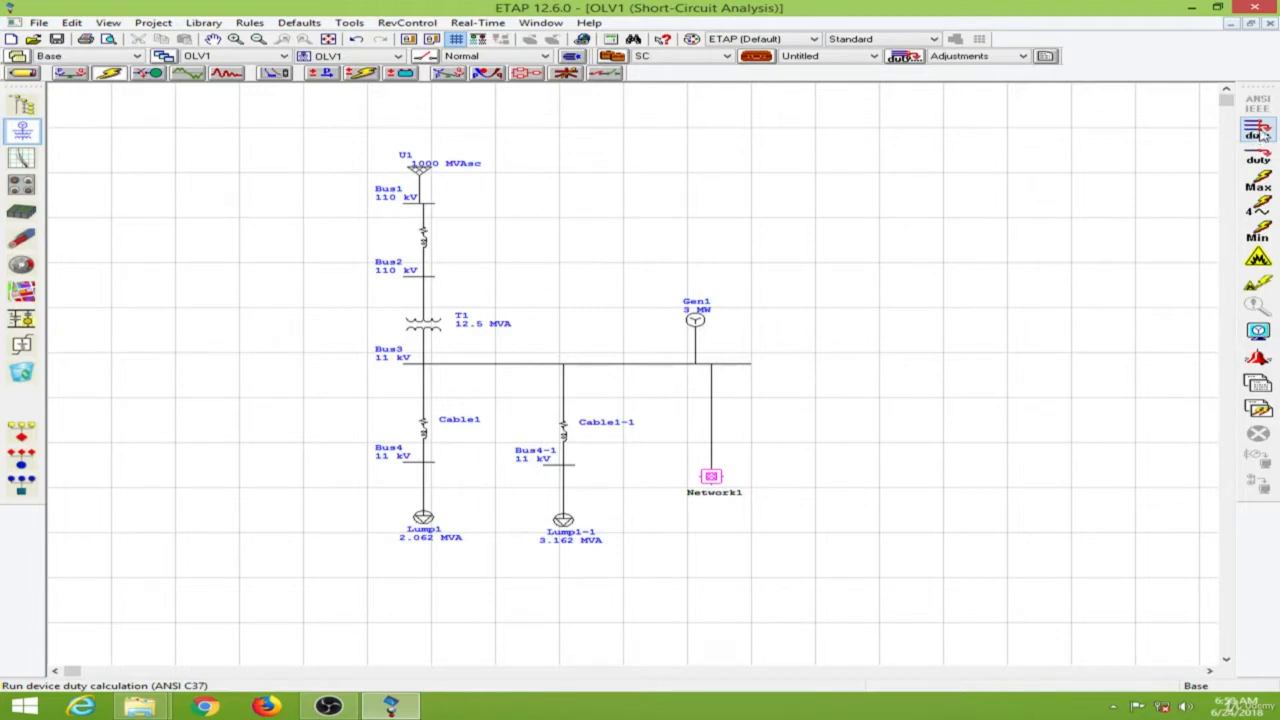
# - Try the ANSI device duty calculation, return to the one-line diagram and set Bus3 as the faulted bus
pyautogui.click(1262, 136)
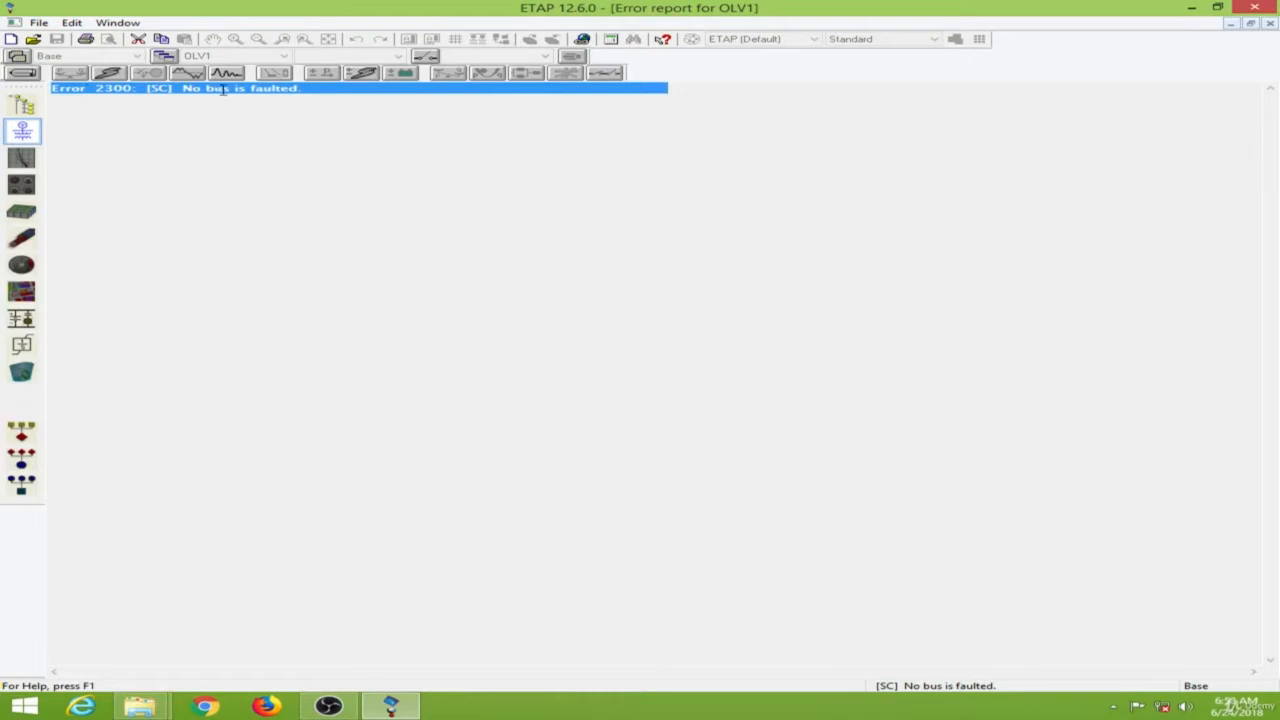
pyautogui.click(22, 132)
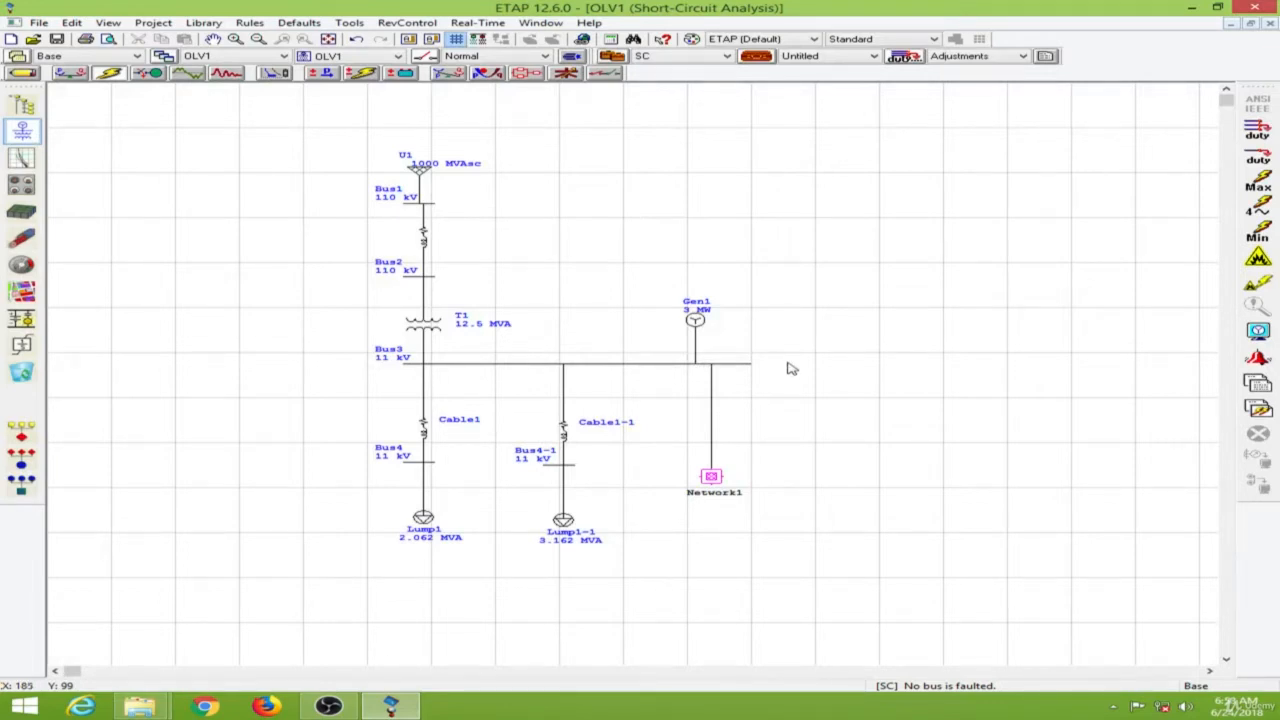
pyautogui.rightClick(672, 372)
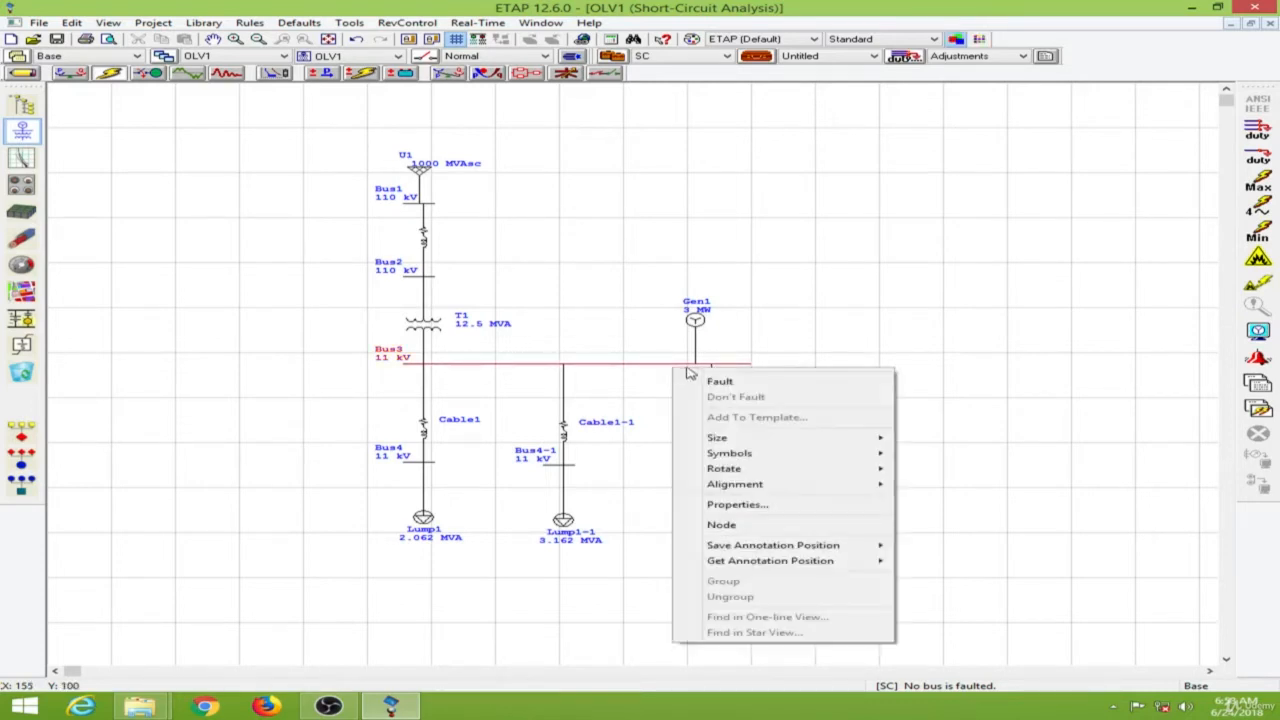
pyautogui.click(731, 384)
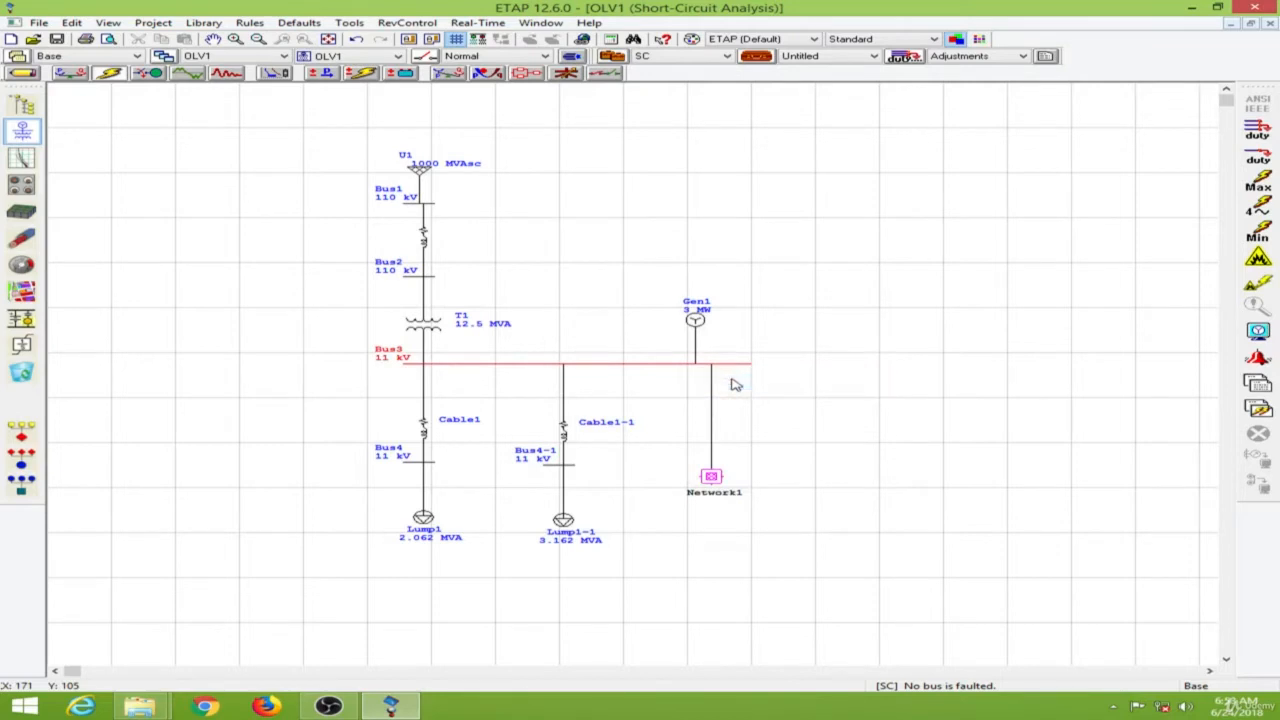
# - Remove Bus3 from the Fault list of the SC study case, add it back and accept the study case
pyautogui.click(760, 60)
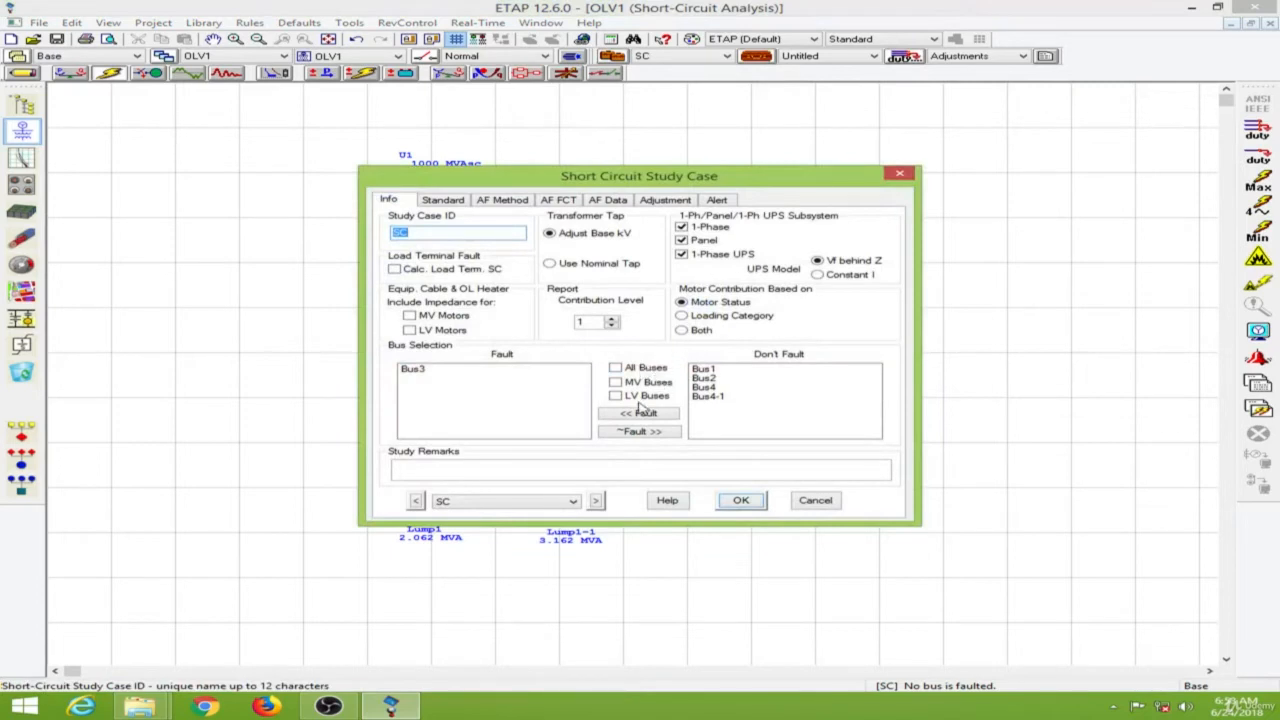
pyautogui.click(512, 374)
pyautogui.click(654, 432)
pyautogui.click(705, 388)
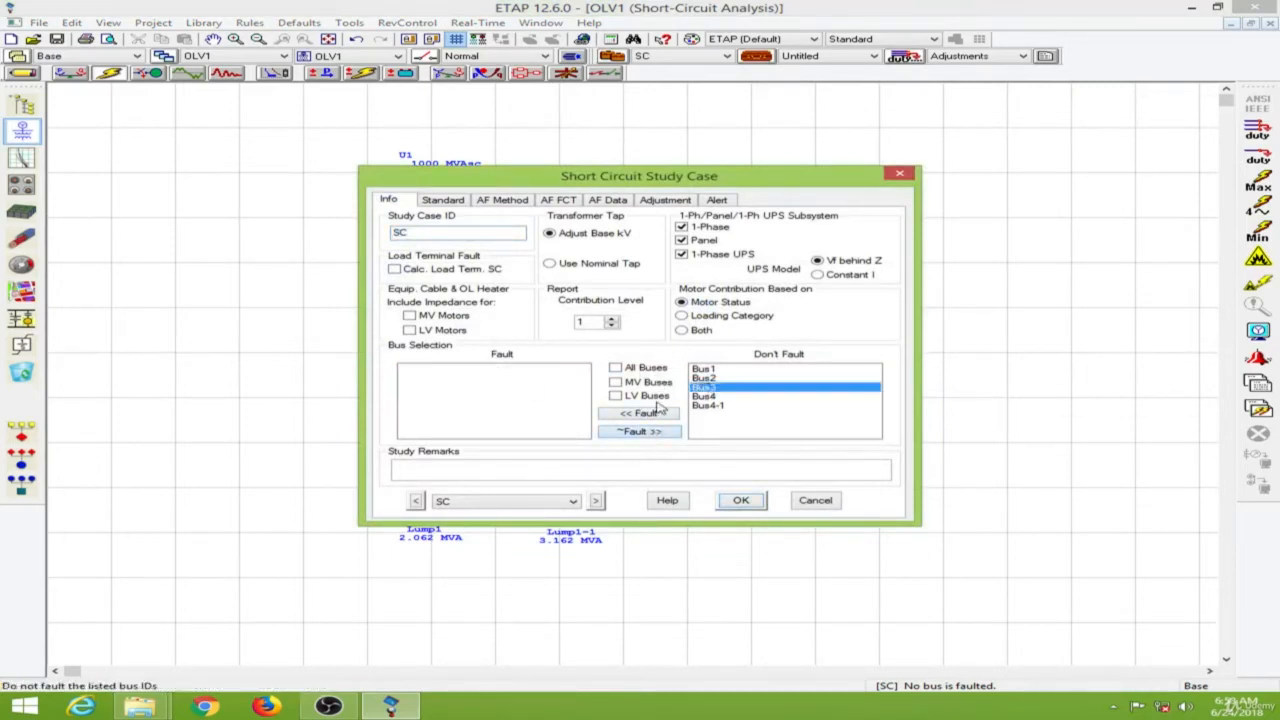
pyautogui.click(639, 414)
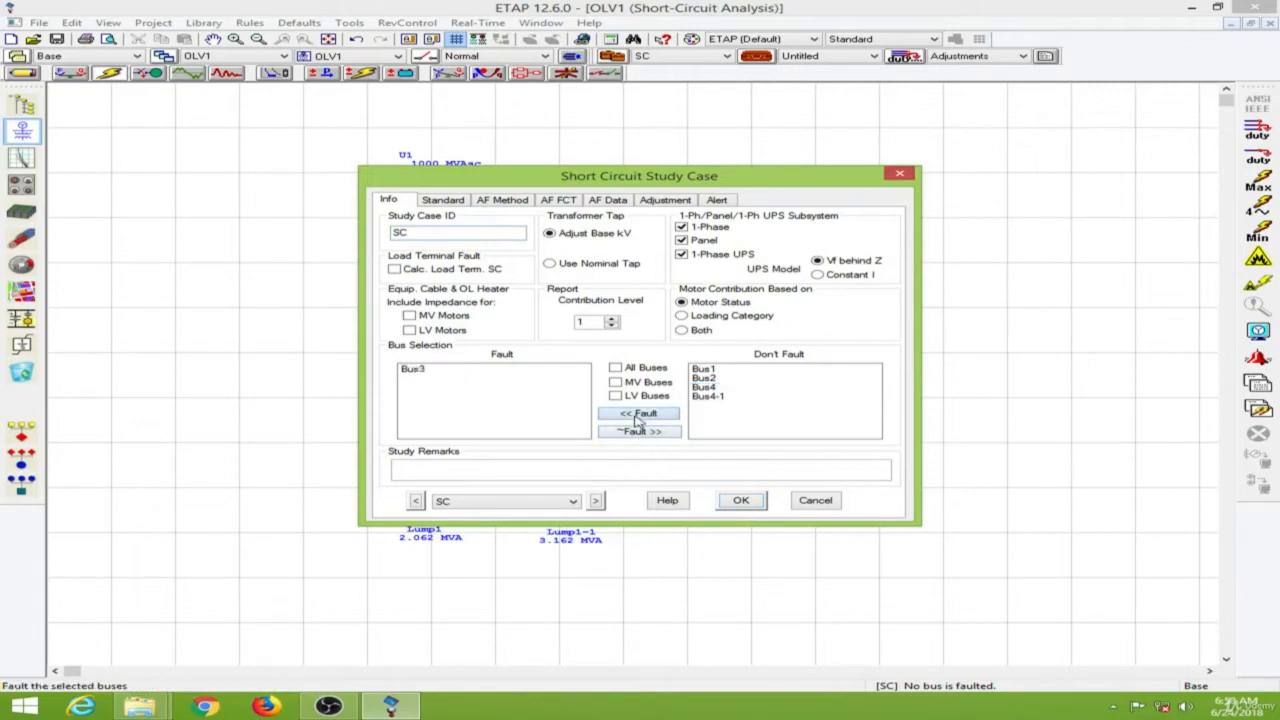
pyautogui.click(750, 500)
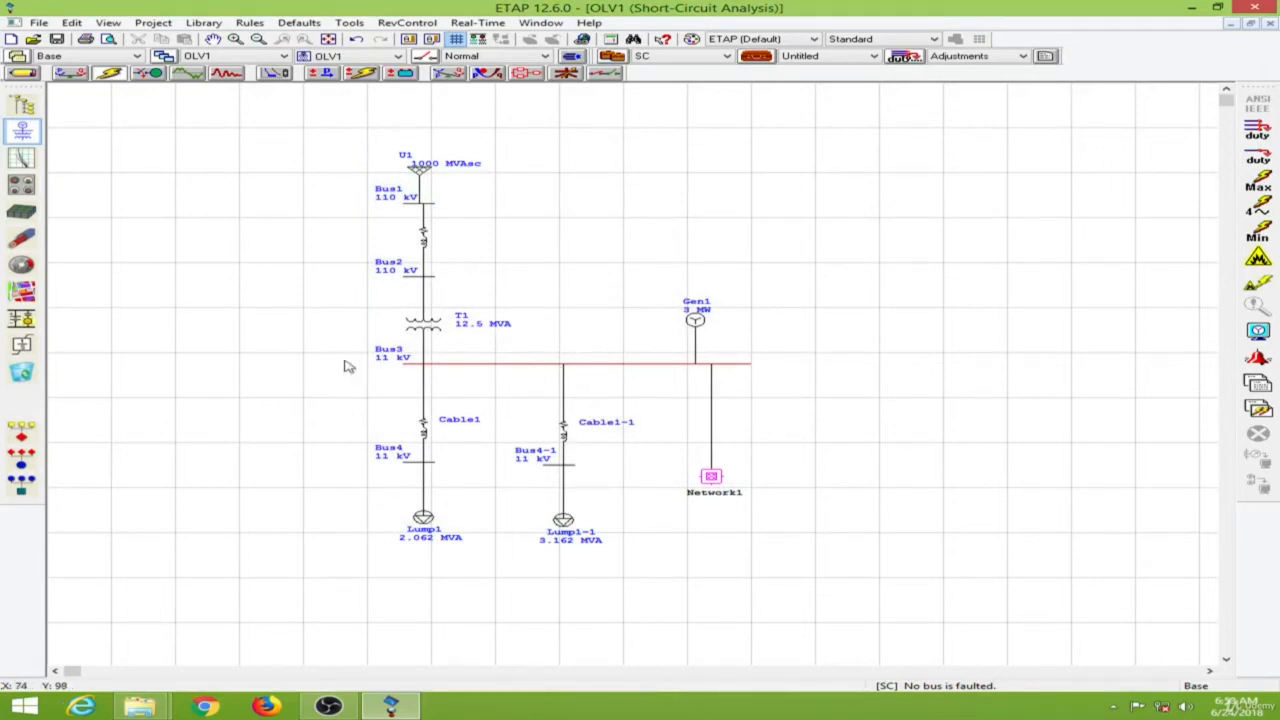
# - Run the ANSI device duty calculation and move the fault current label at Bus3 away from the bus end
pyautogui.click(1257, 133)
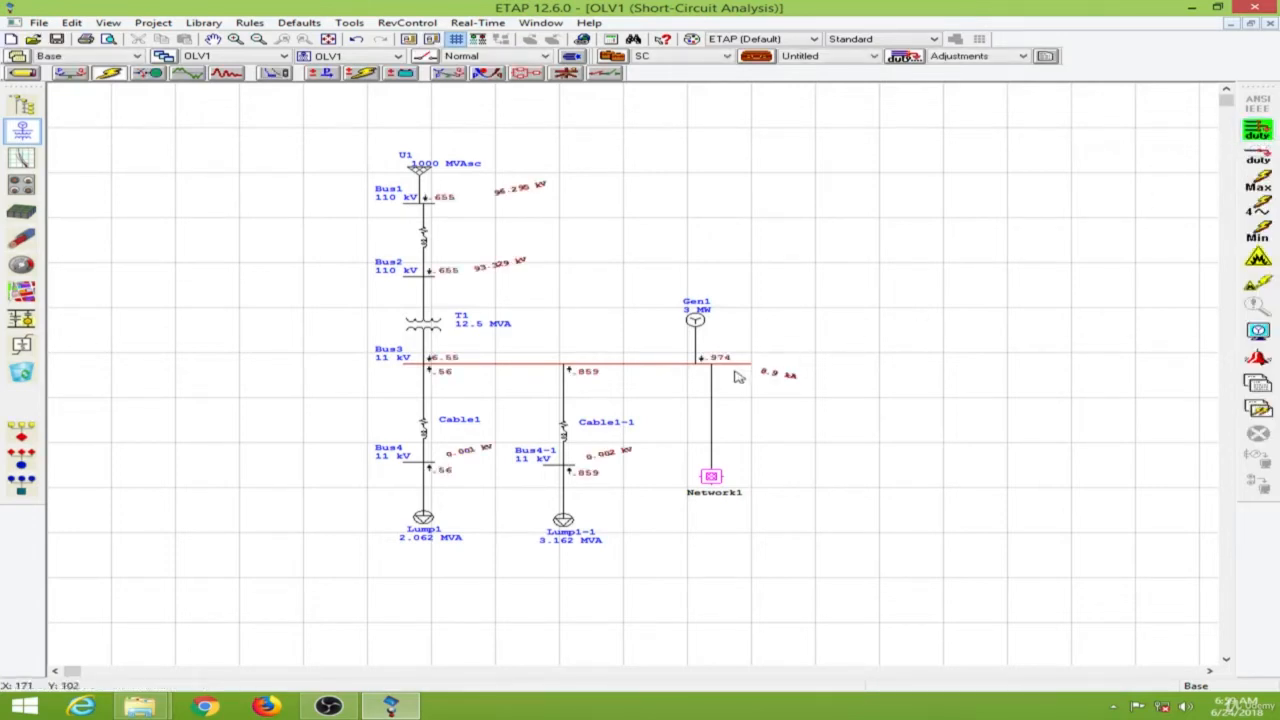
pyautogui.moveTo(786, 379); pyautogui.dragTo(801, 362)
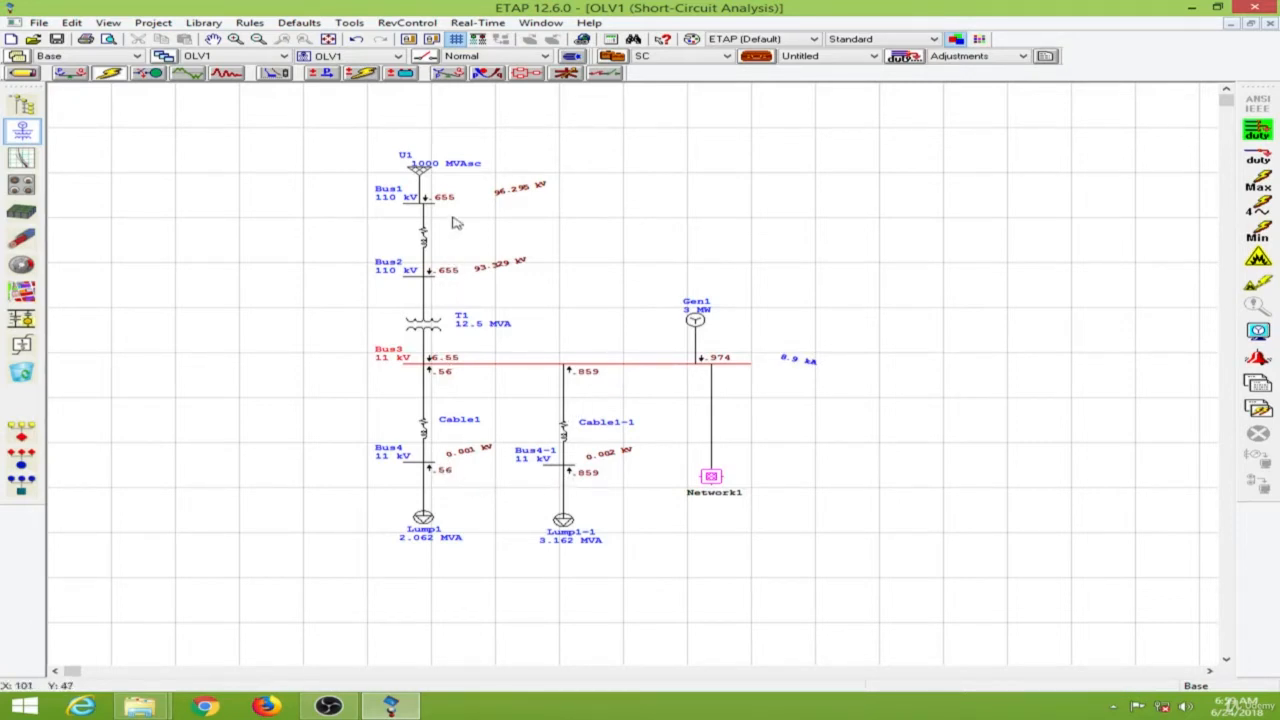
# - Show units on the short-circuit results and move Bus2's voltage label clear of the neighbouring current value
pyautogui.click(1258, 331)
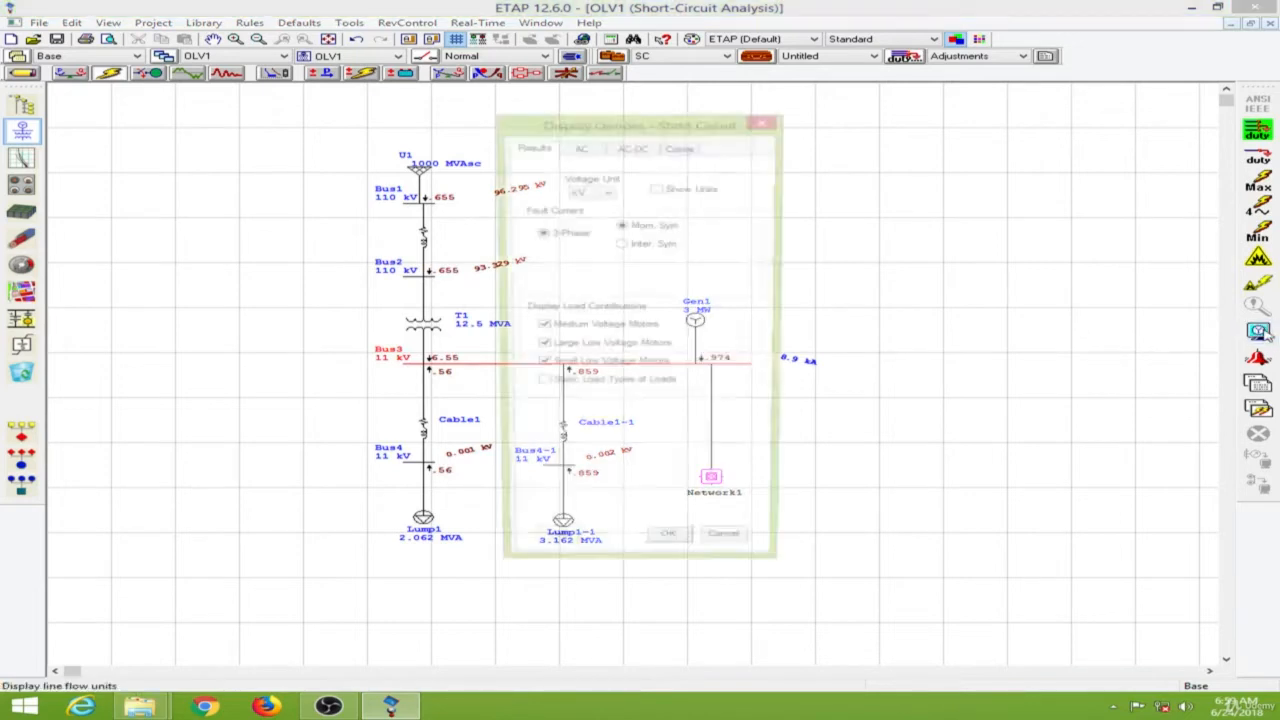
pyautogui.moveTo(632, 122); pyautogui.dragTo(1005, 114)
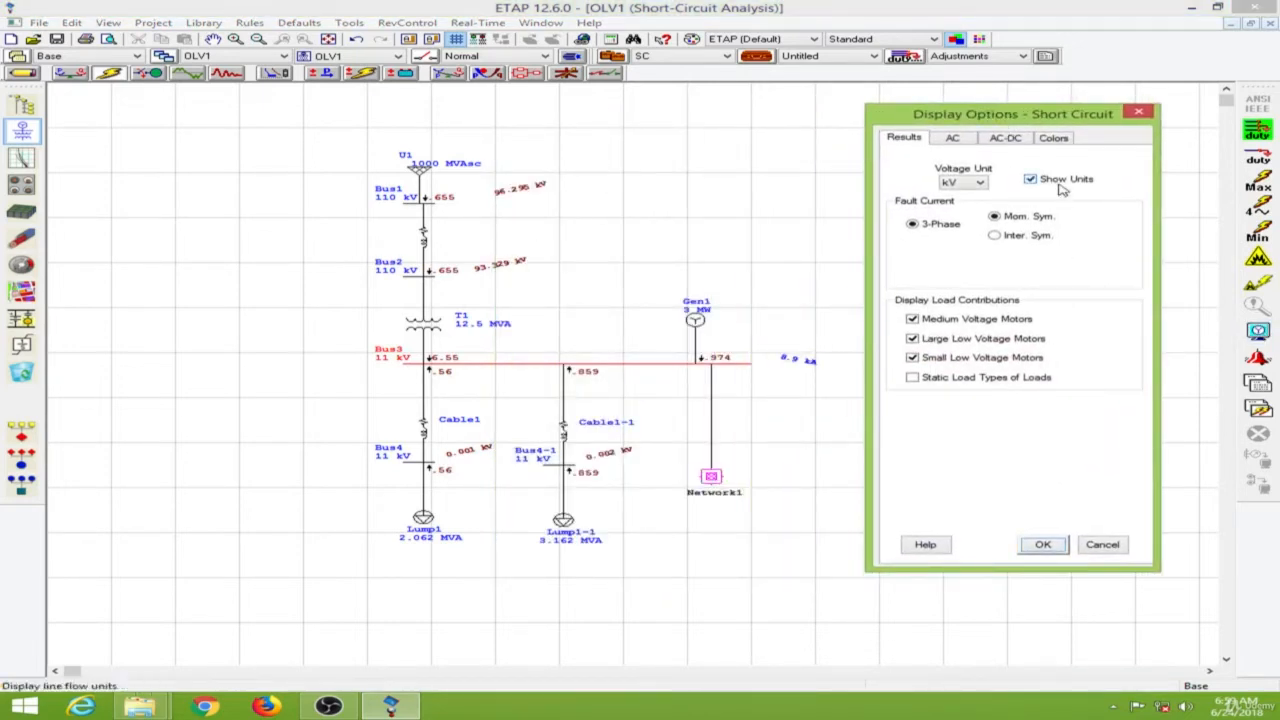
pyautogui.click(1043, 544)
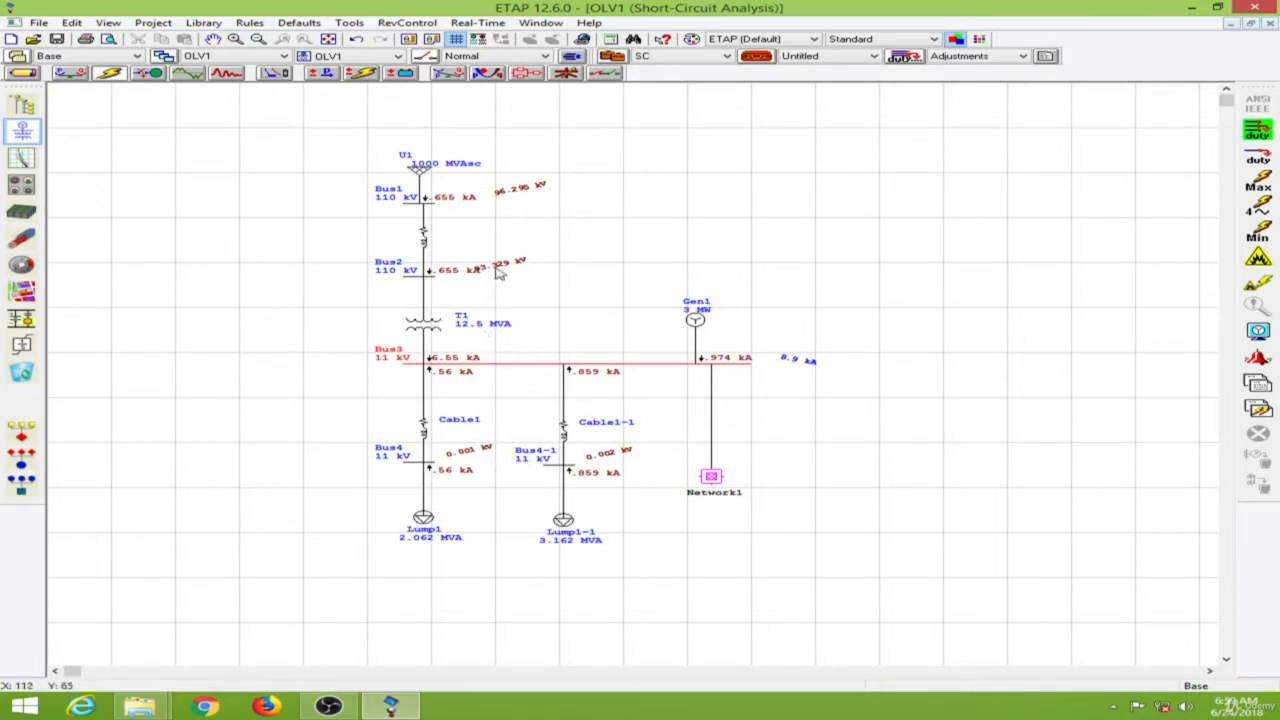
pyautogui.moveTo(500, 274); pyautogui.dragTo(519, 266)
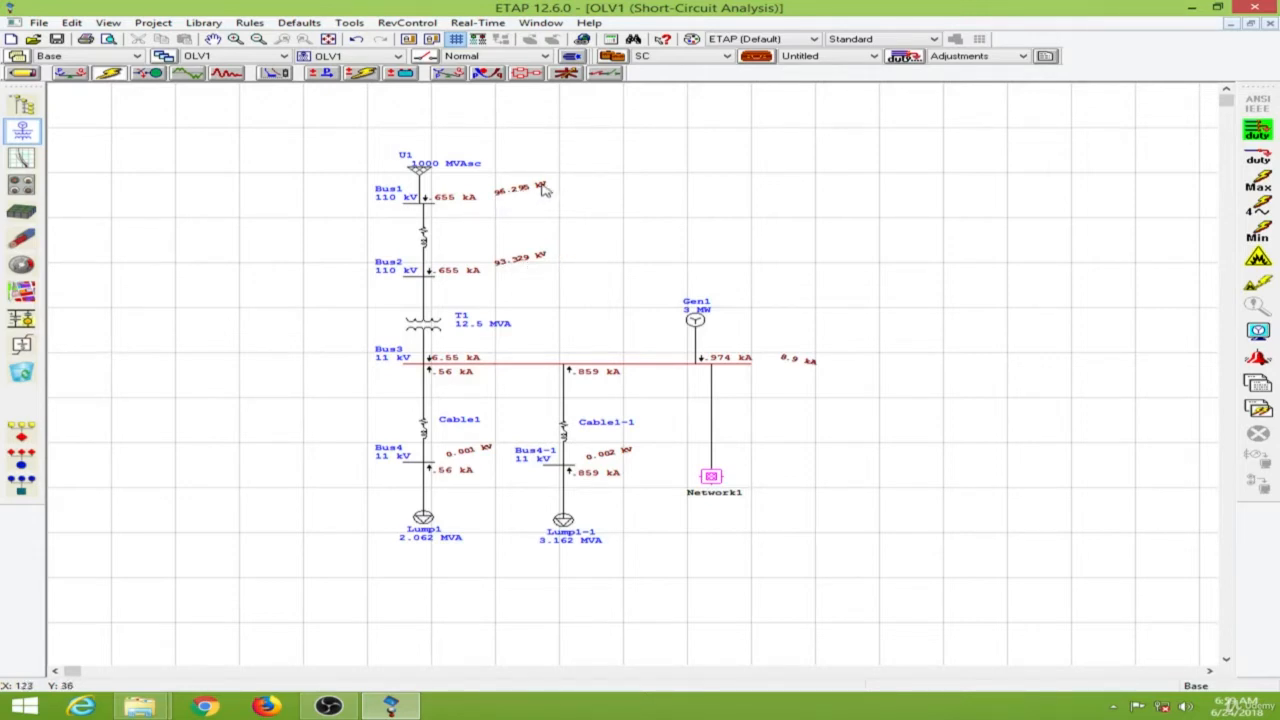
pyautogui.click(798, 361)
pyautogui.click(774, 369)
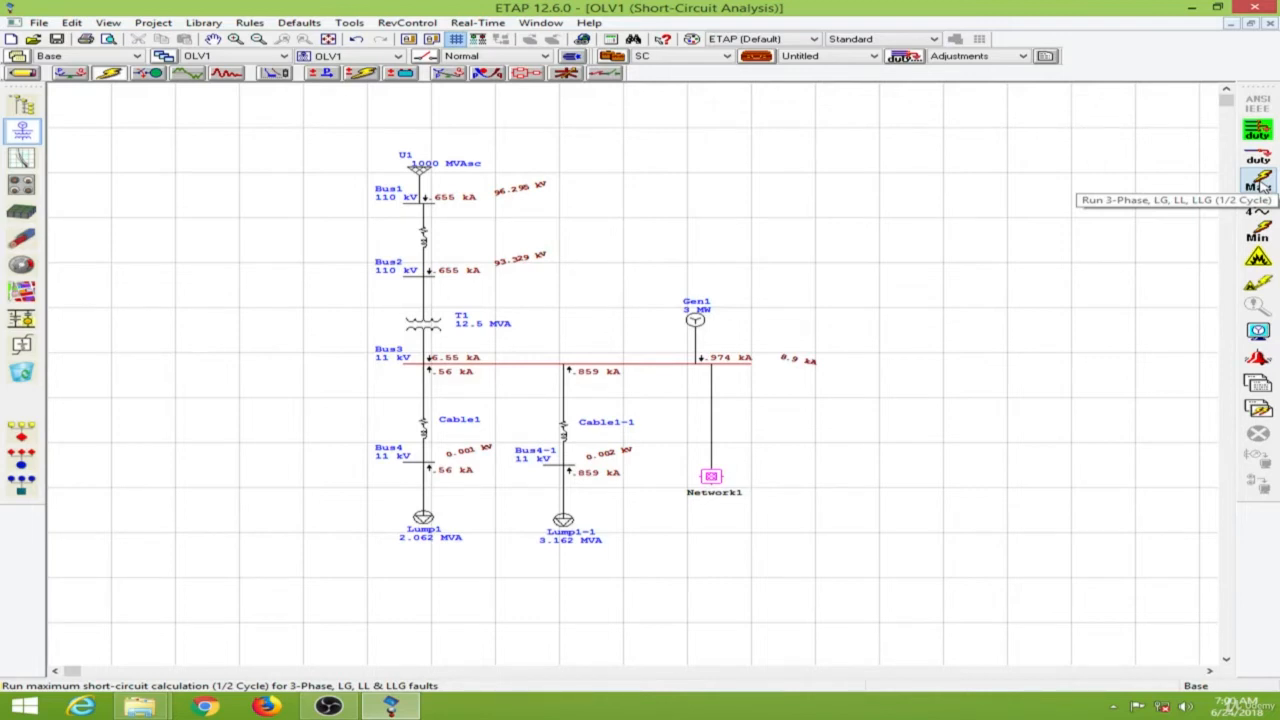
# - Run the maximum (1/2 cycle) short-circuit calculation and separate the overlapping voltage and fault current labels at Bus3
pyautogui.click(1260, 184)
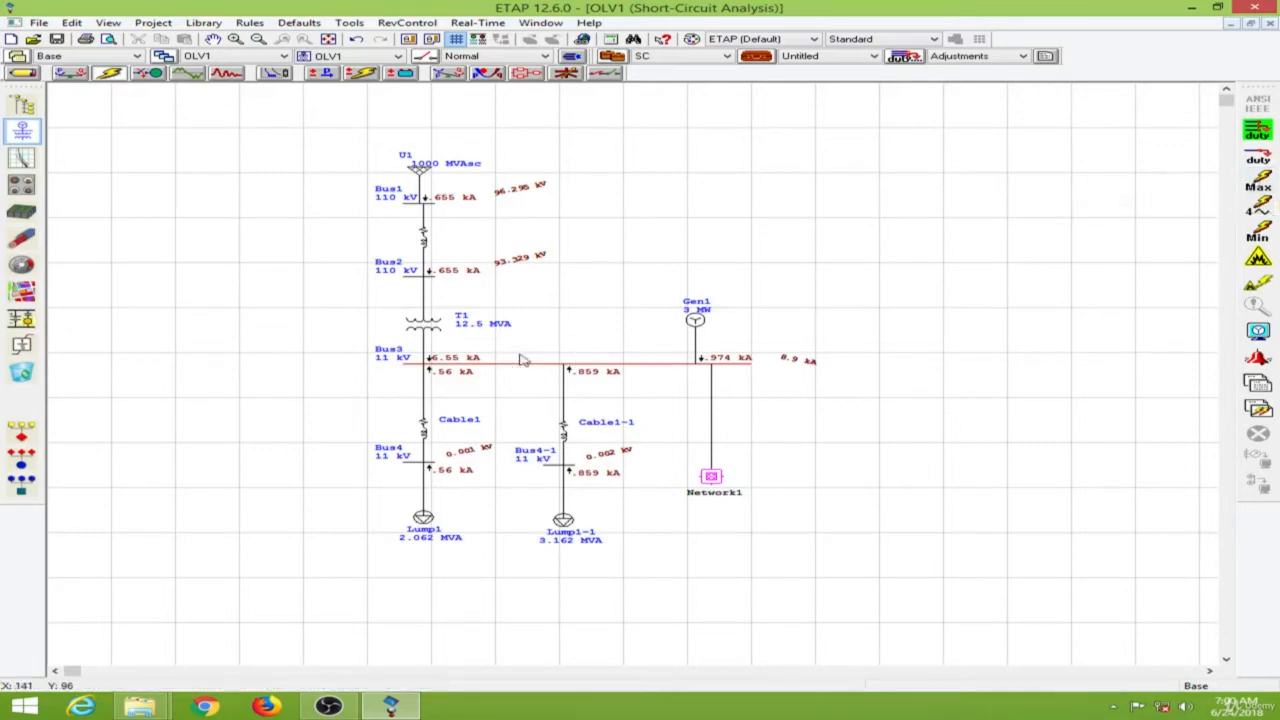
pyautogui.click(1264, 185)
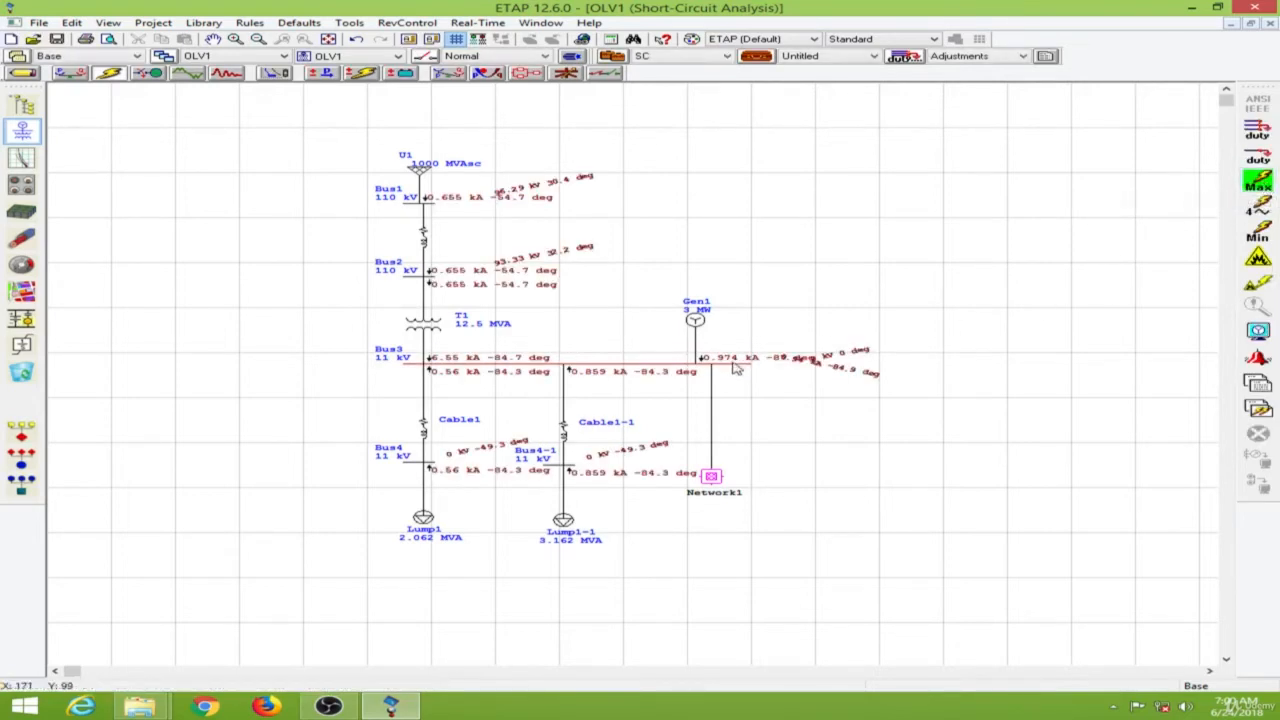
pyautogui.moveTo(850, 354); pyautogui.dragTo(849, 322)
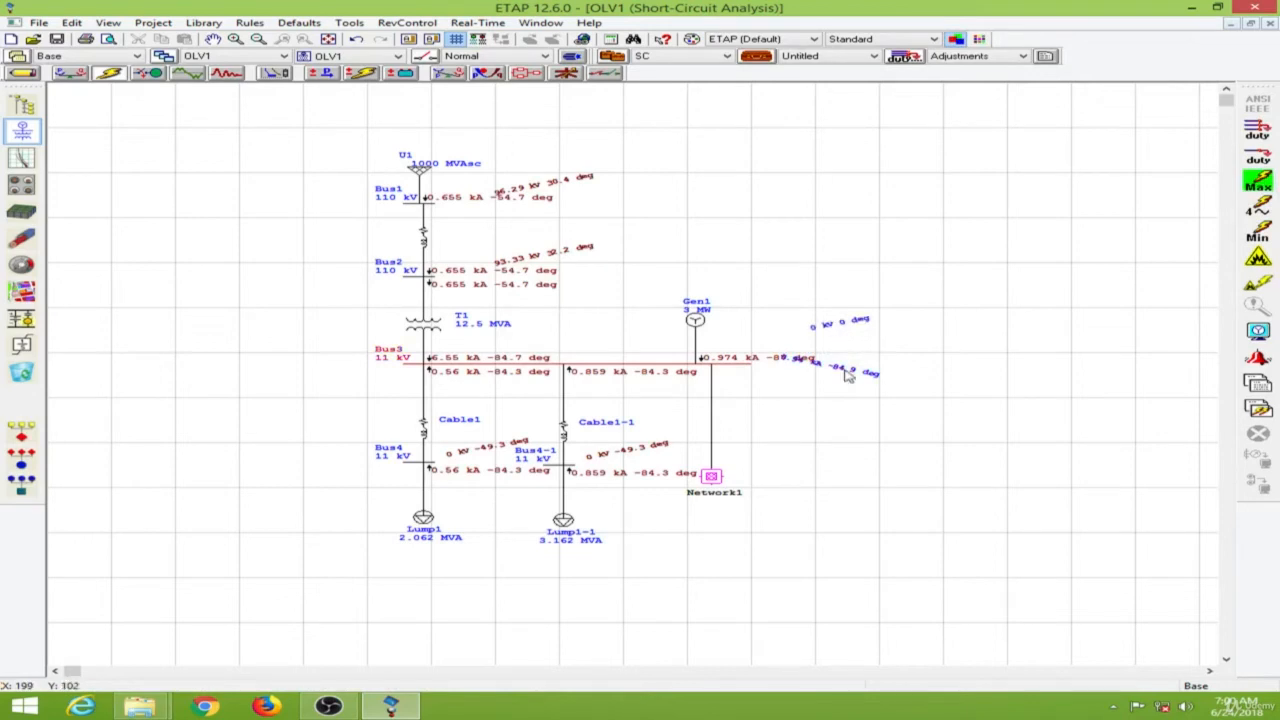
pyautogui.moveTo(849, 370); pyautogui.dragTo(858, 397)
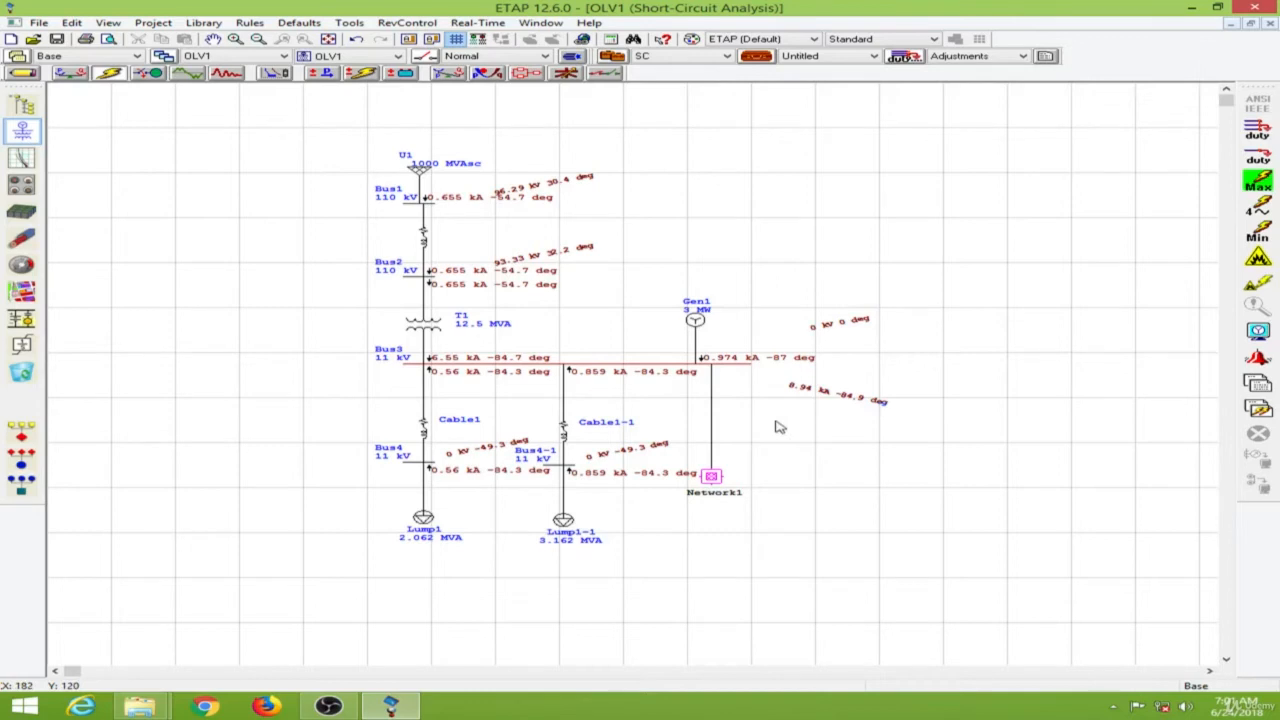
# - Generate the Complete short-circuit report, look through its first page at full window size and close it
pyautogui.click(1023, 57)
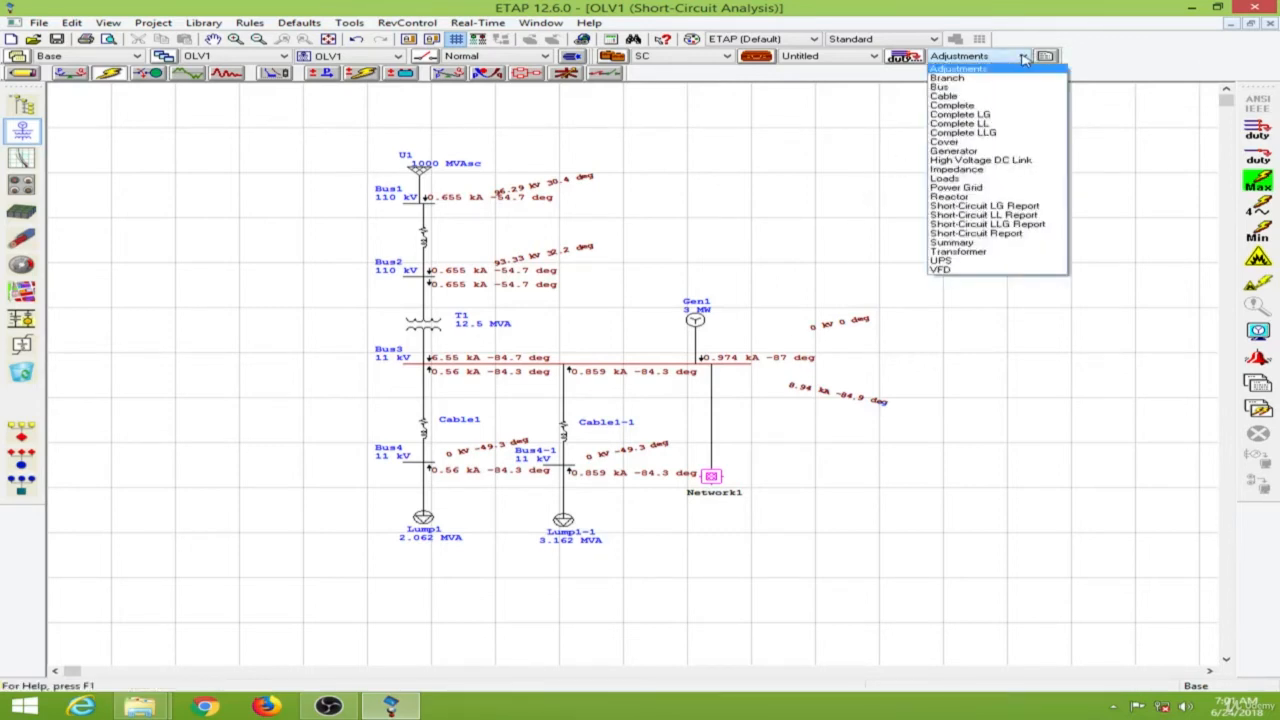
pyautogui.click(1012, 105)
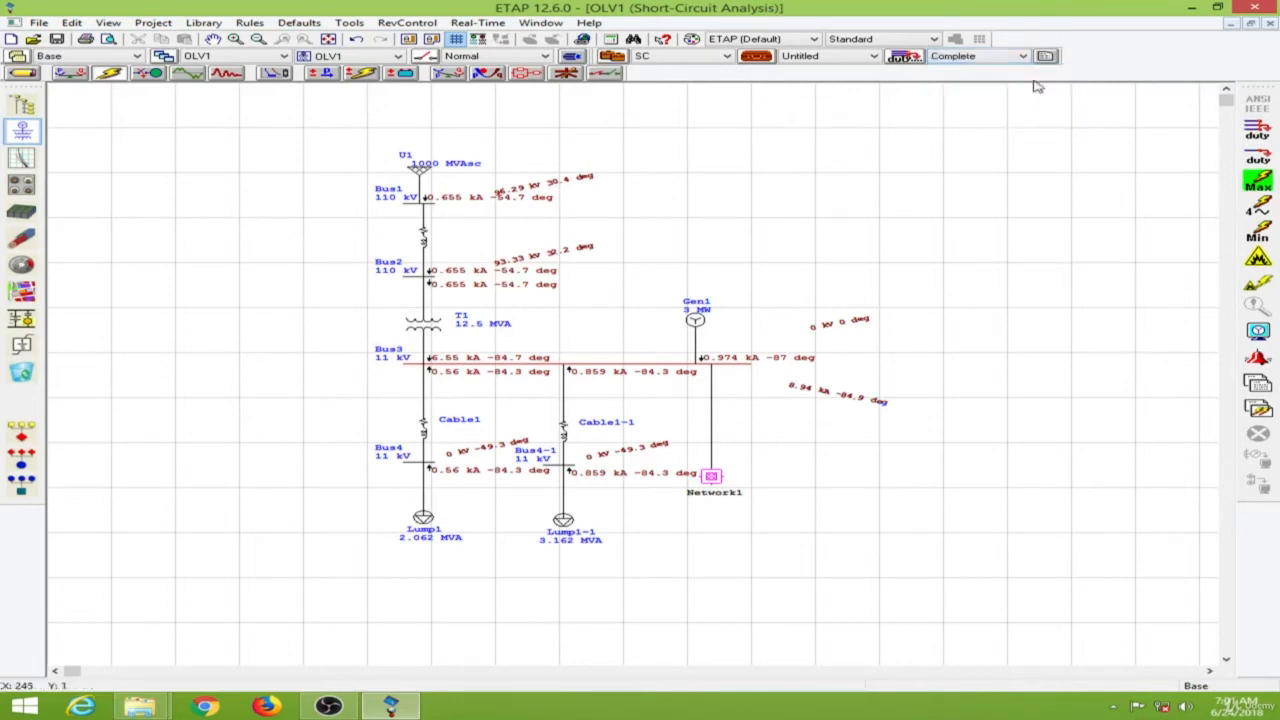
pyautogui.click(1044, 57)
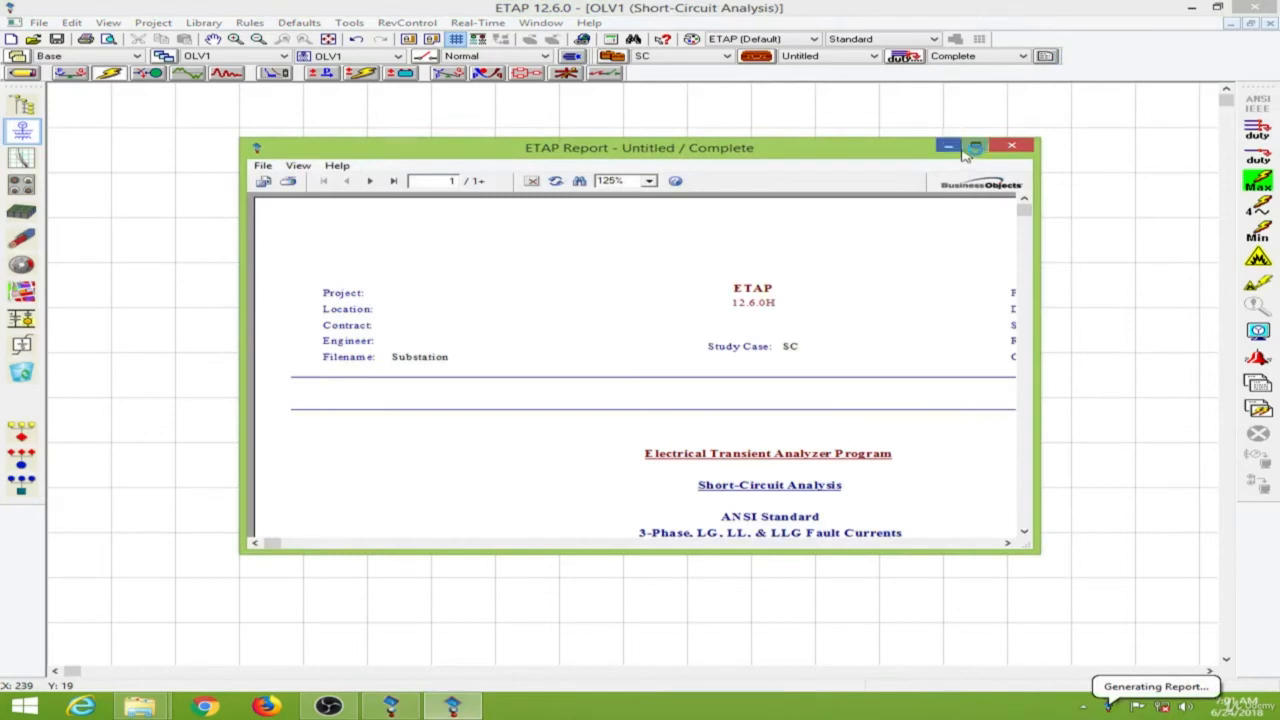
pyautogui.click(975, 148)
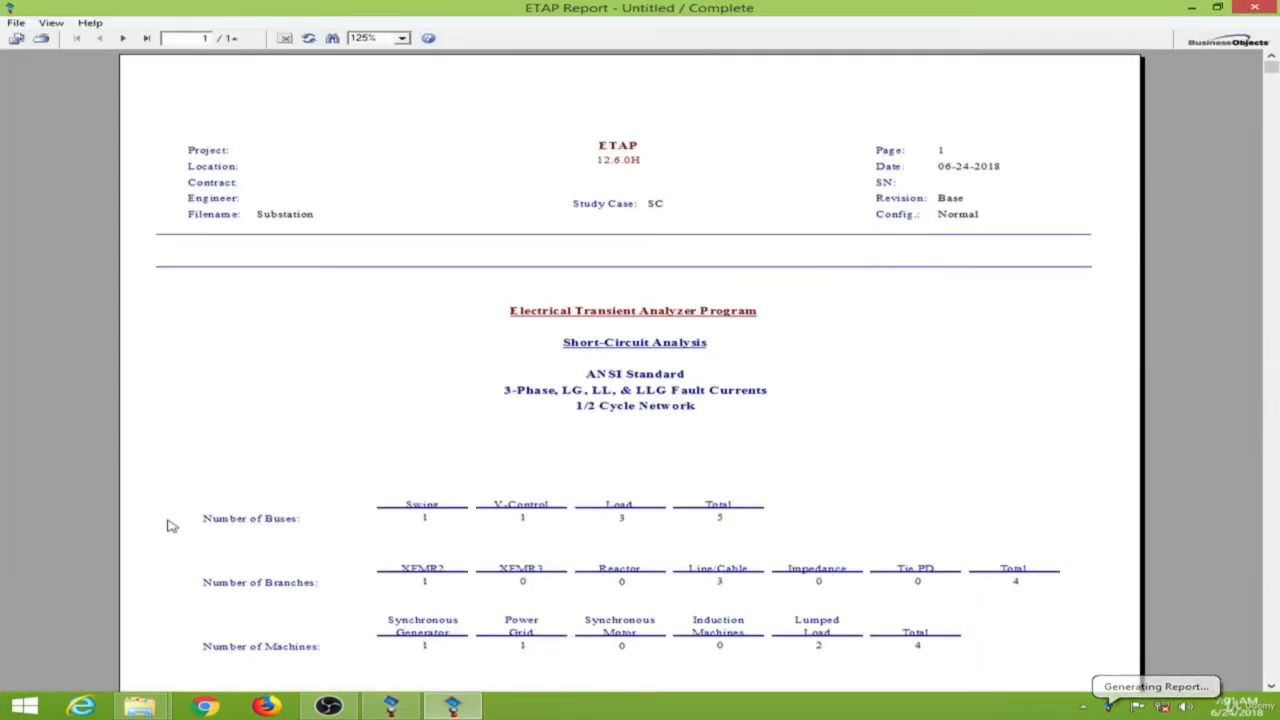
pyautogui.click(1272, 686)
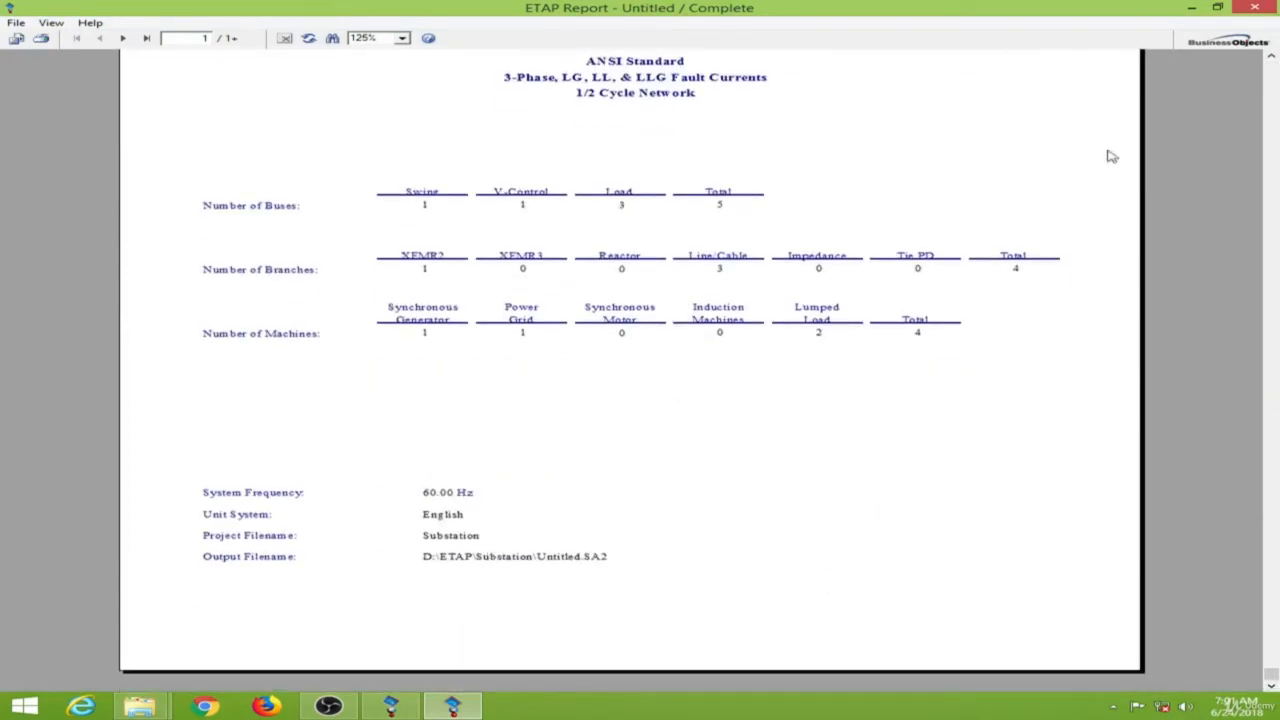
pyautogui.click(1254, 7)
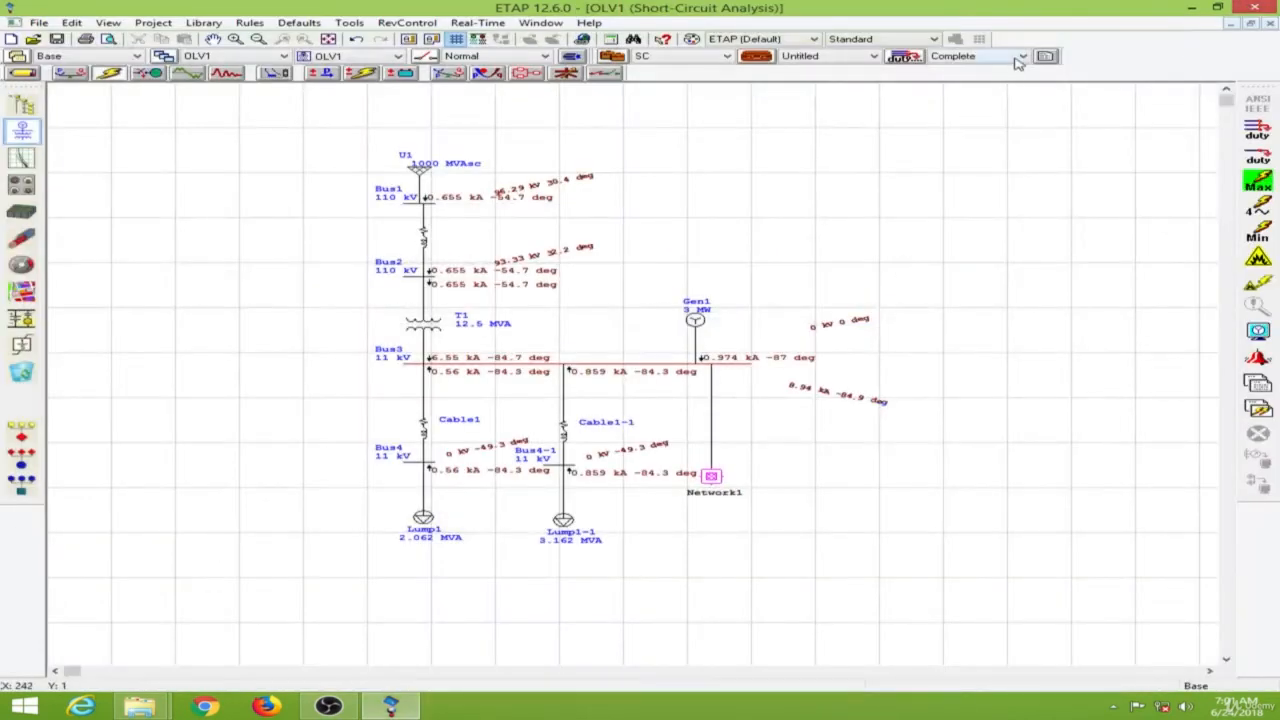
# - Review the Short-Circuit Report for the faulted bus, close it and save the project
pyautogui.click(1018, 60)
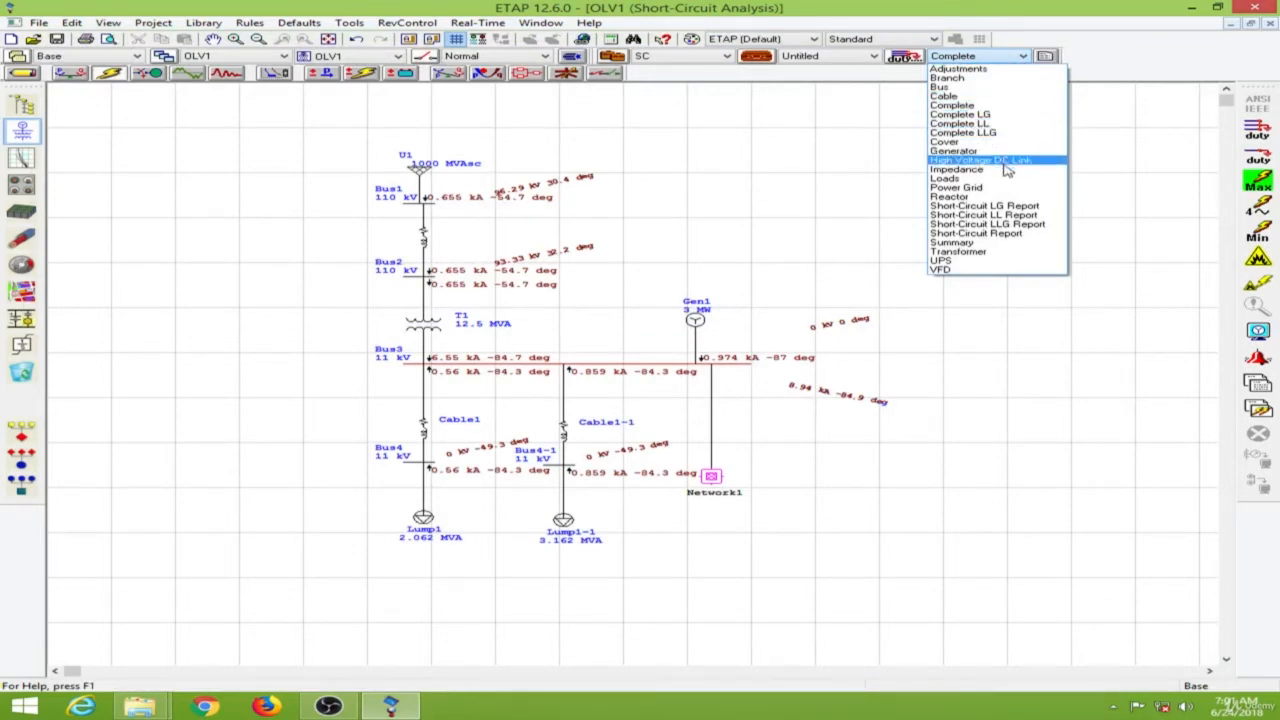
pyautogui.click(1013, 233)
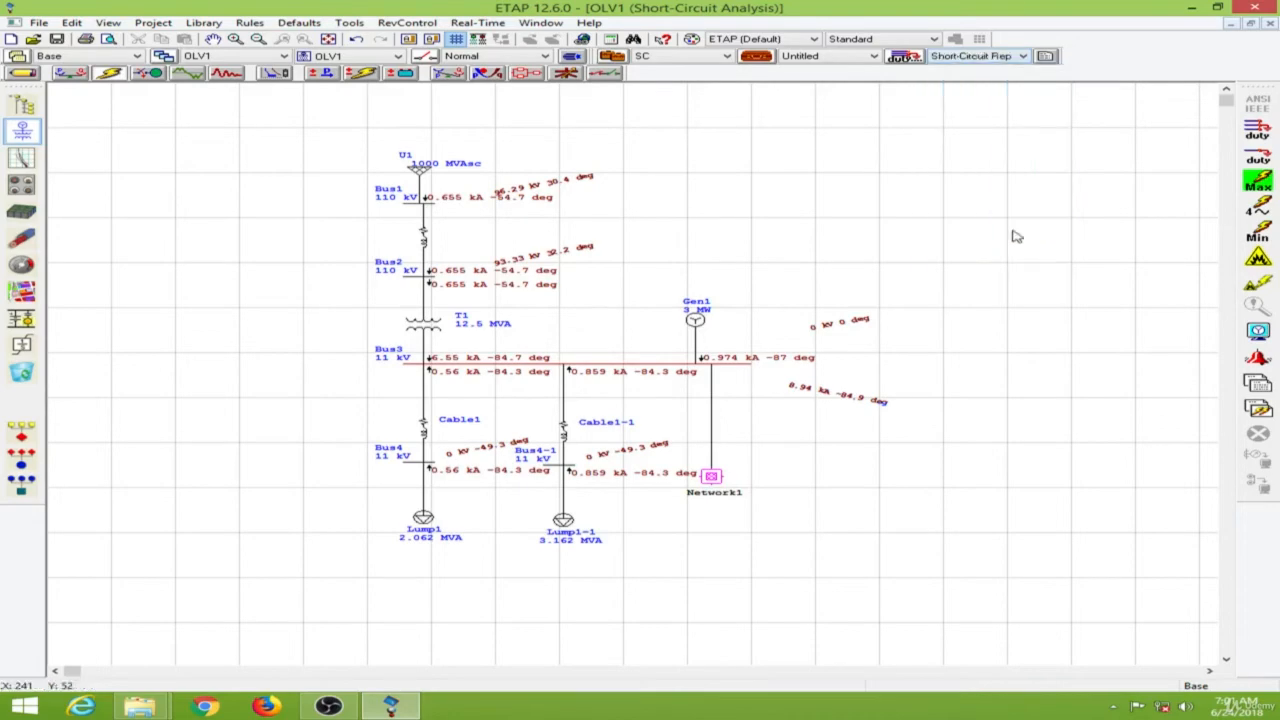
pyautogui.click(1044, 57)
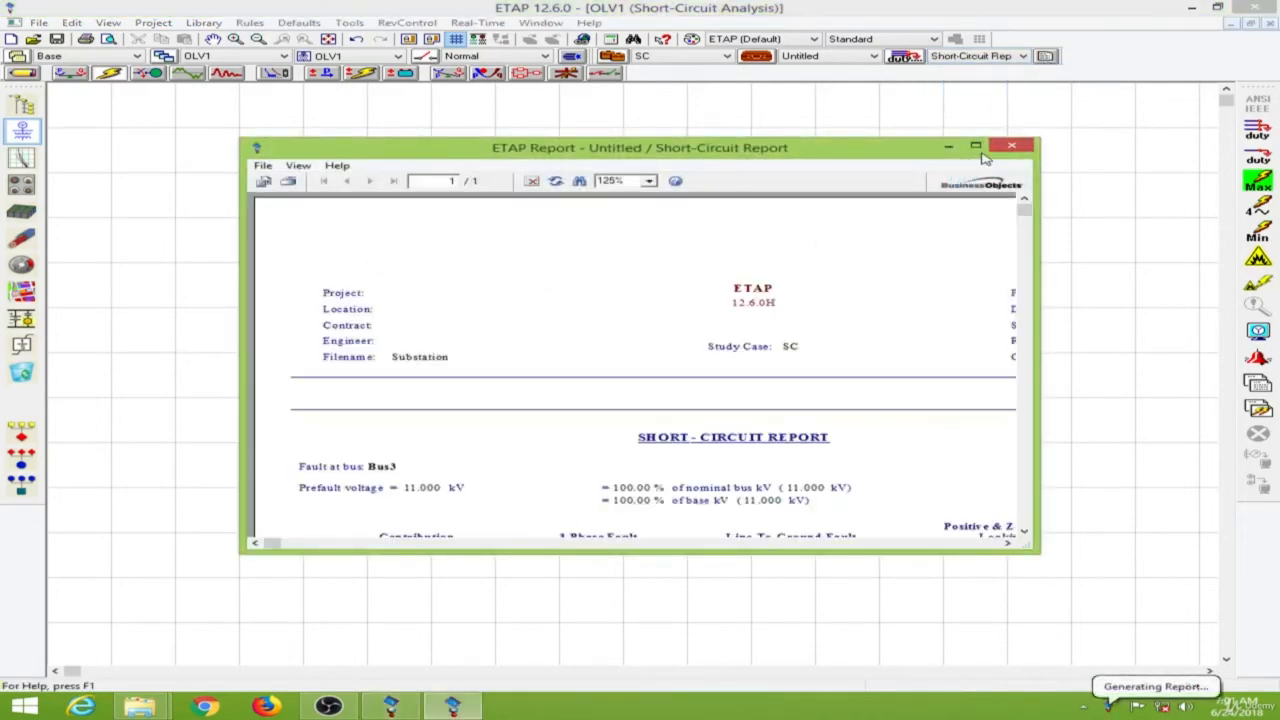
pyautogui.click(988, 148)
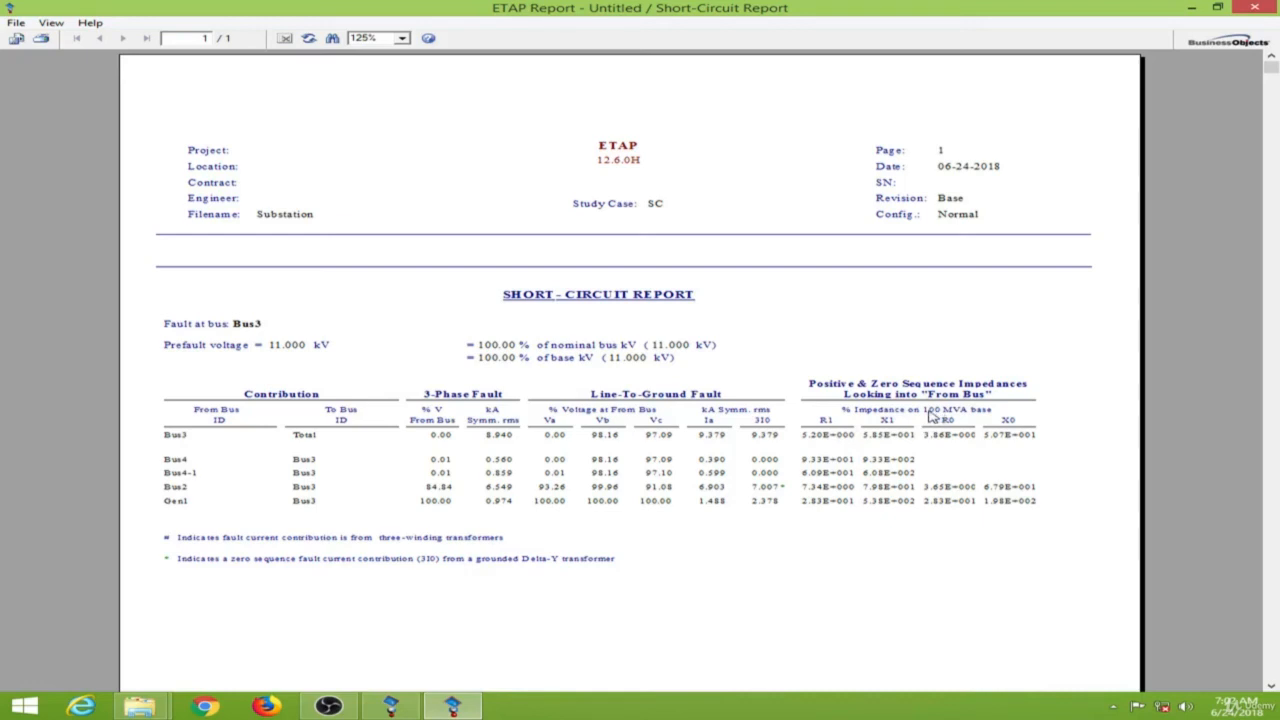
pyautogui.click(1254, 7)
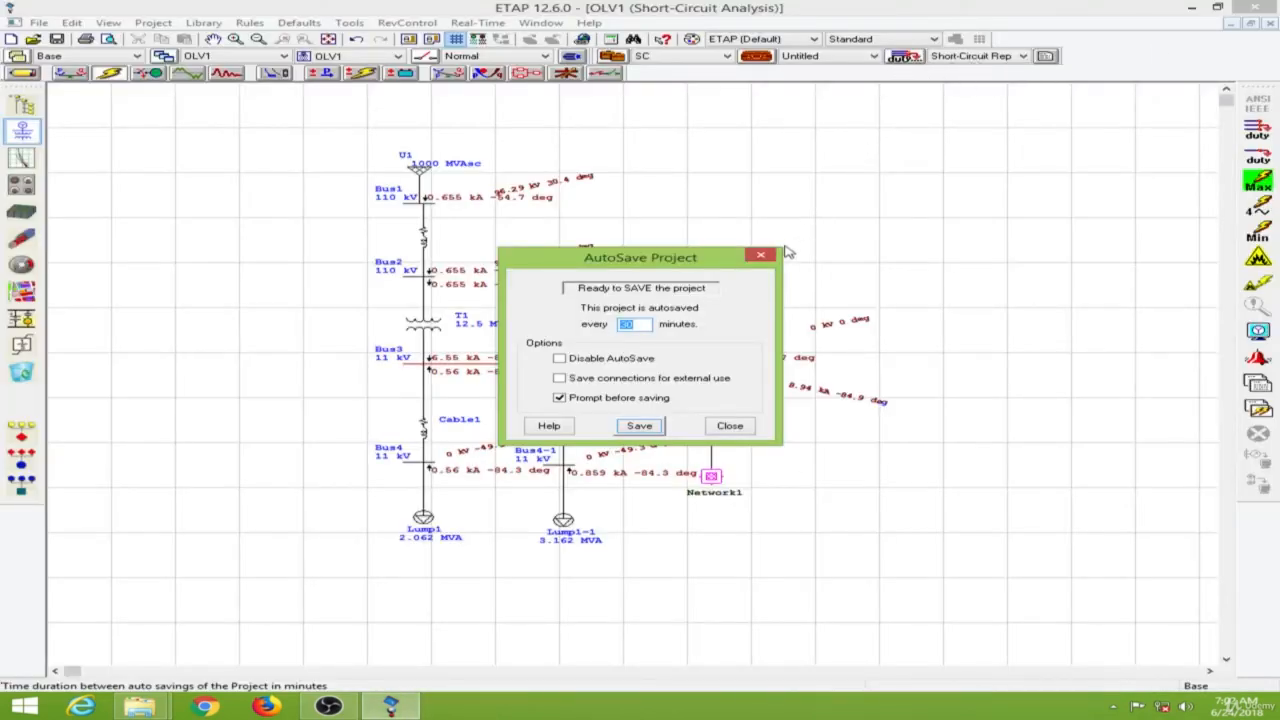
pyautogui.click(640, 425)
# - Generate the Summary report, examine the fault currents for each fault type and close it
pyautogui.click(1020, 56)
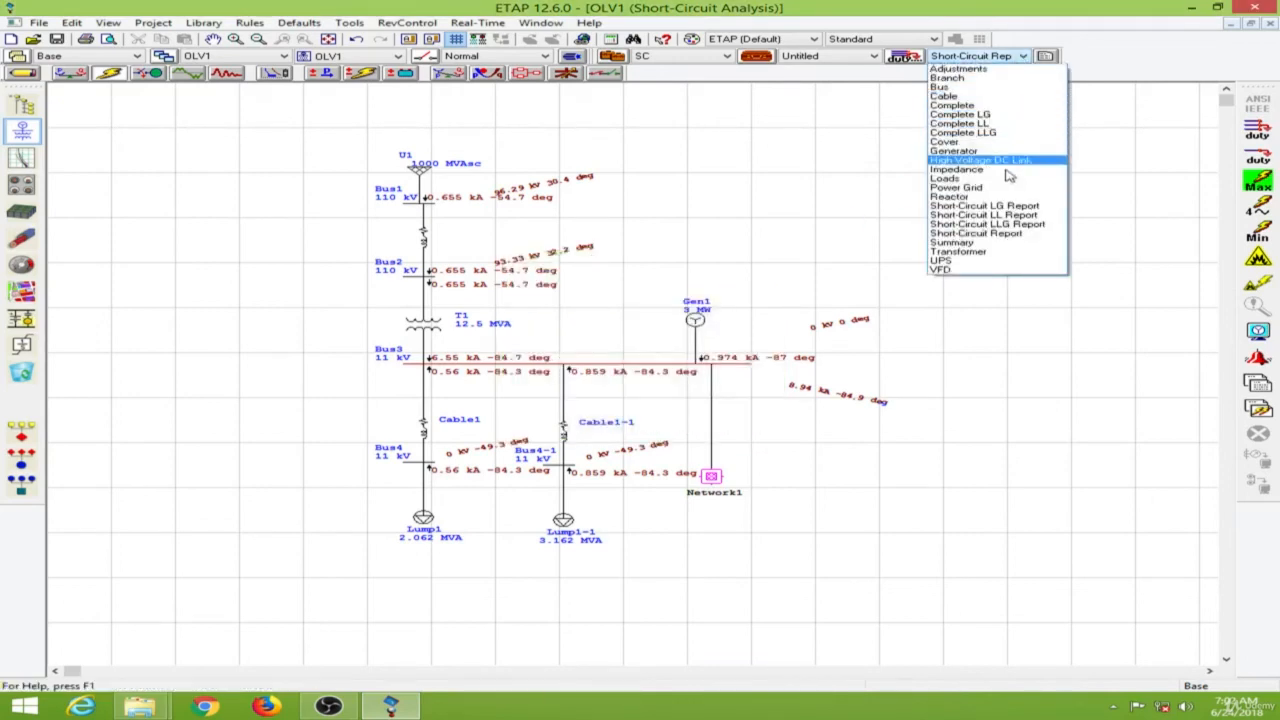
pyautogui.click(998, 242)
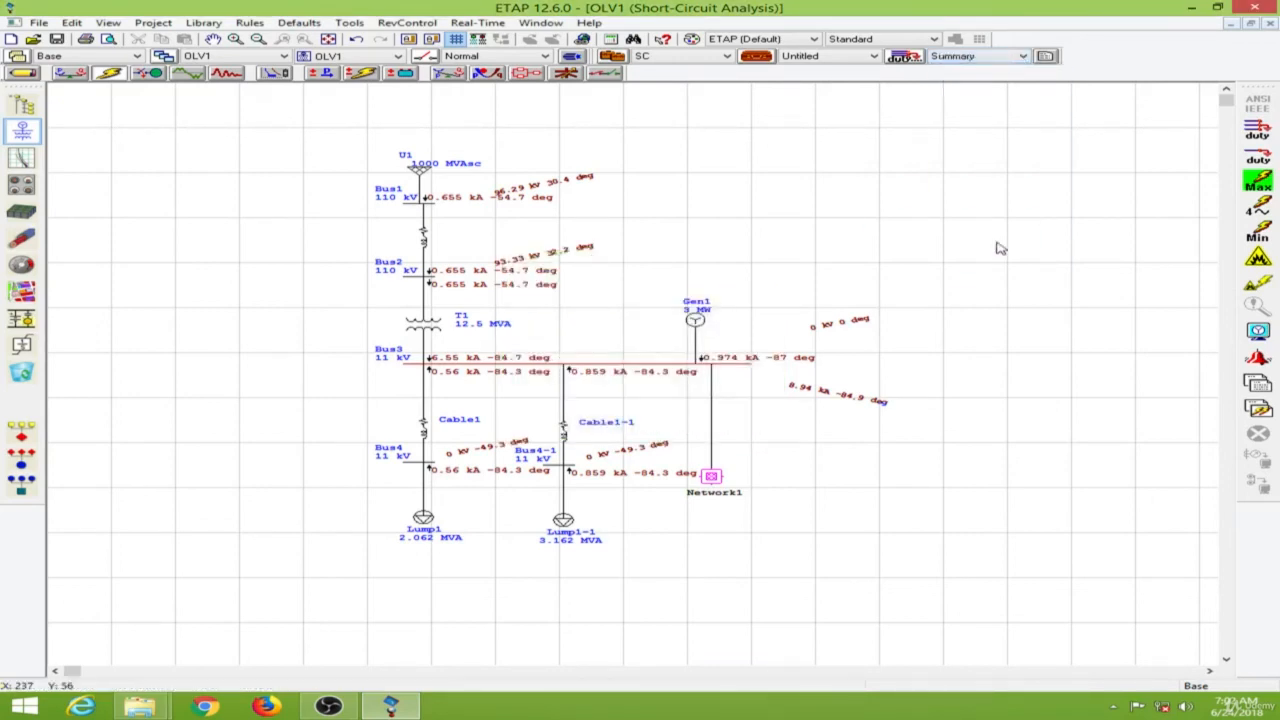
pyautogui.click(1045, 55)
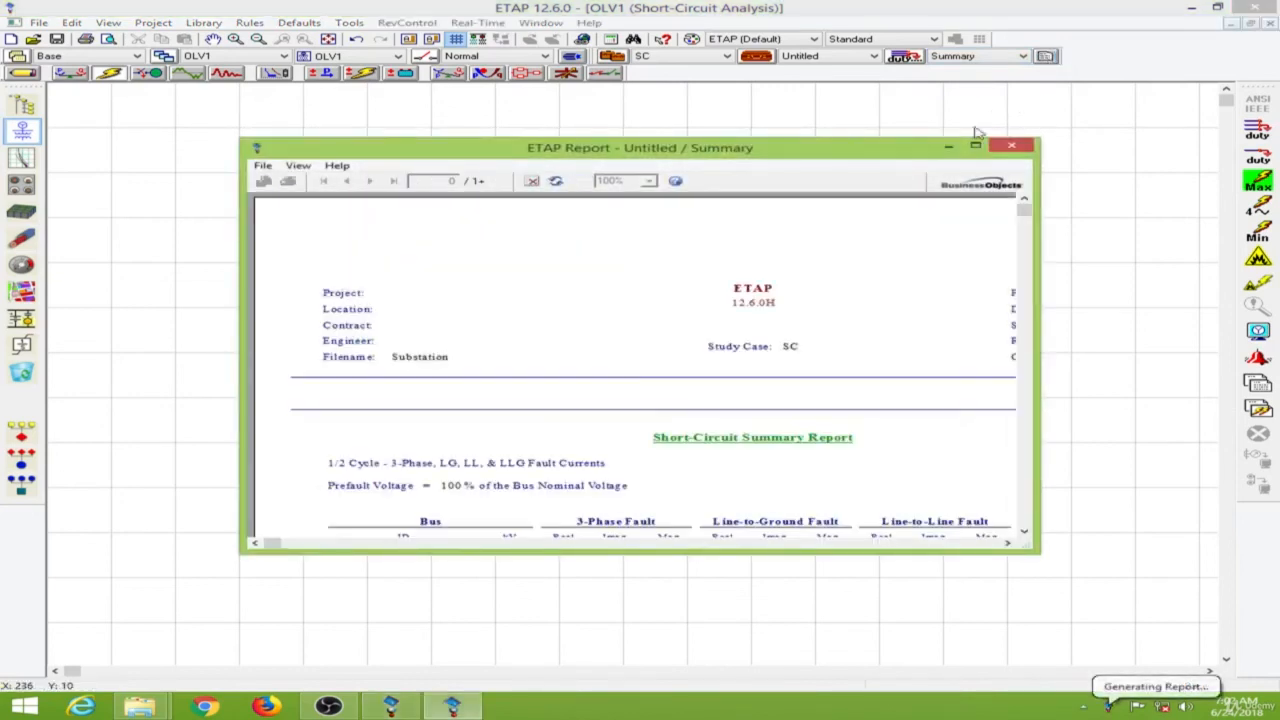
pyautogui.click(975, 134)
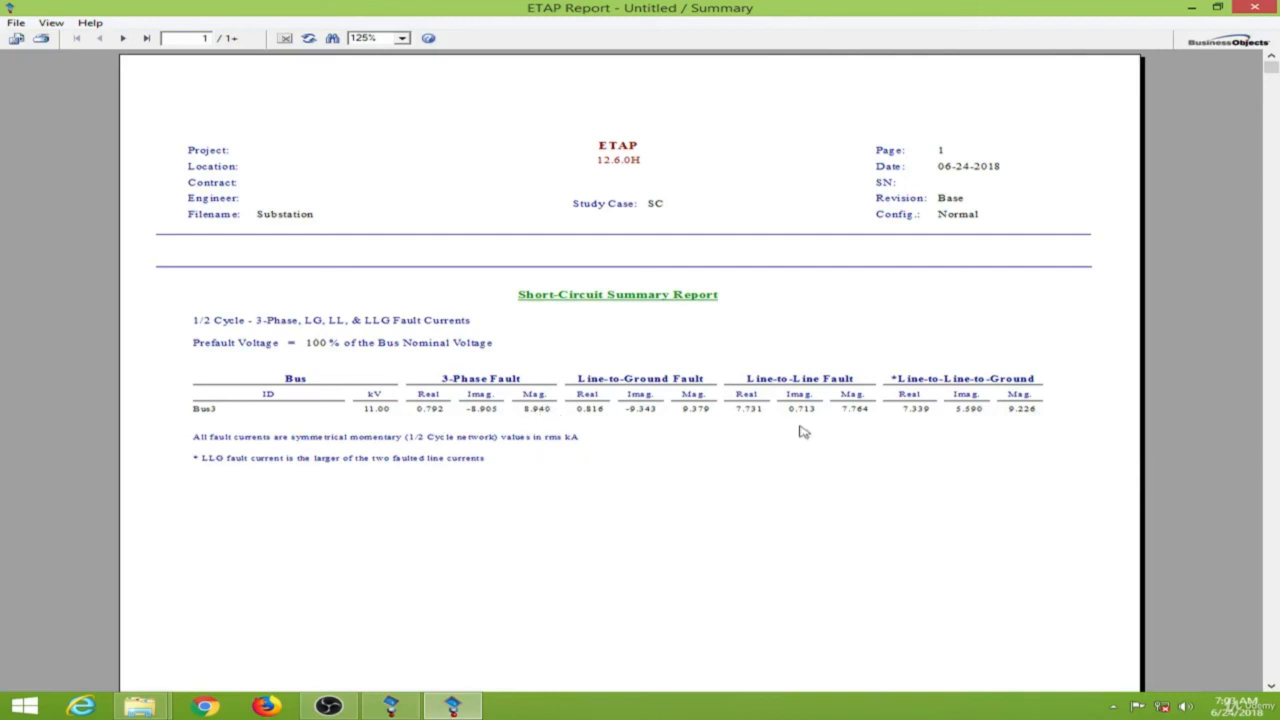
pyautogui.click(1250, 7)
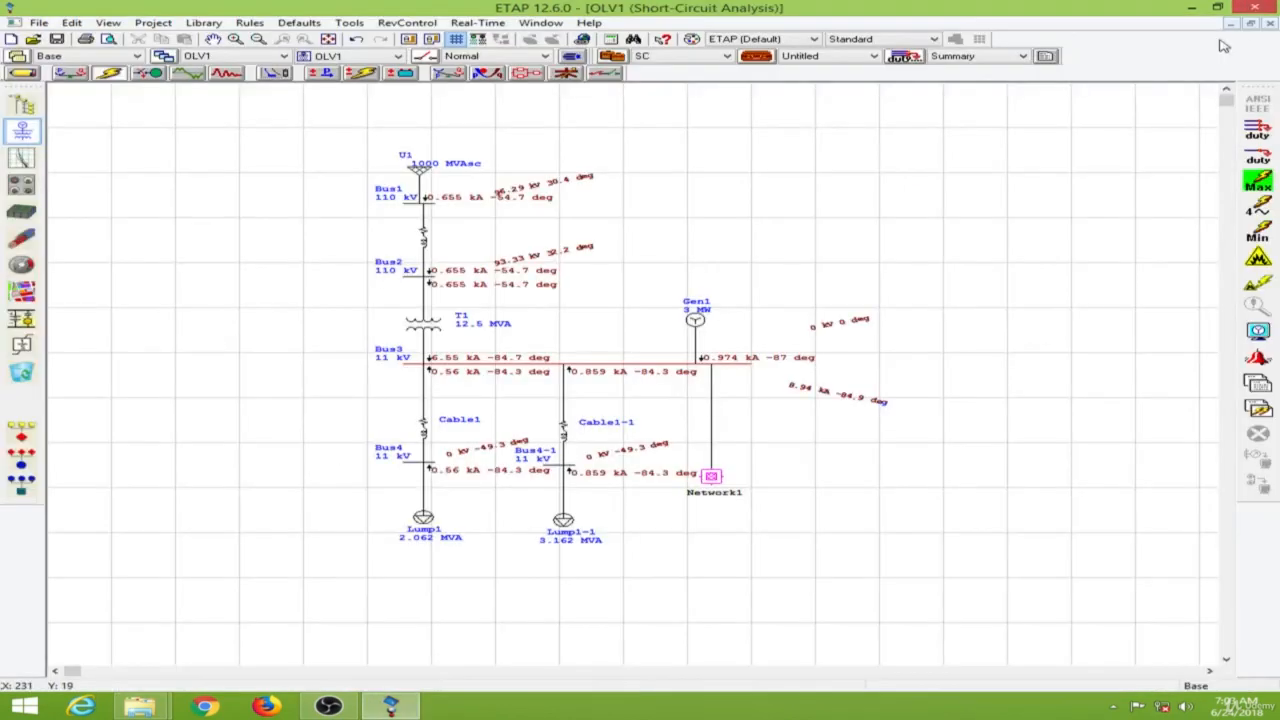
# - Run the 4-cycle short-circuit calculation and the minimum (30 cycle) short-circuit calculation for the faulted bus
pyautogui.click(1262, 208)
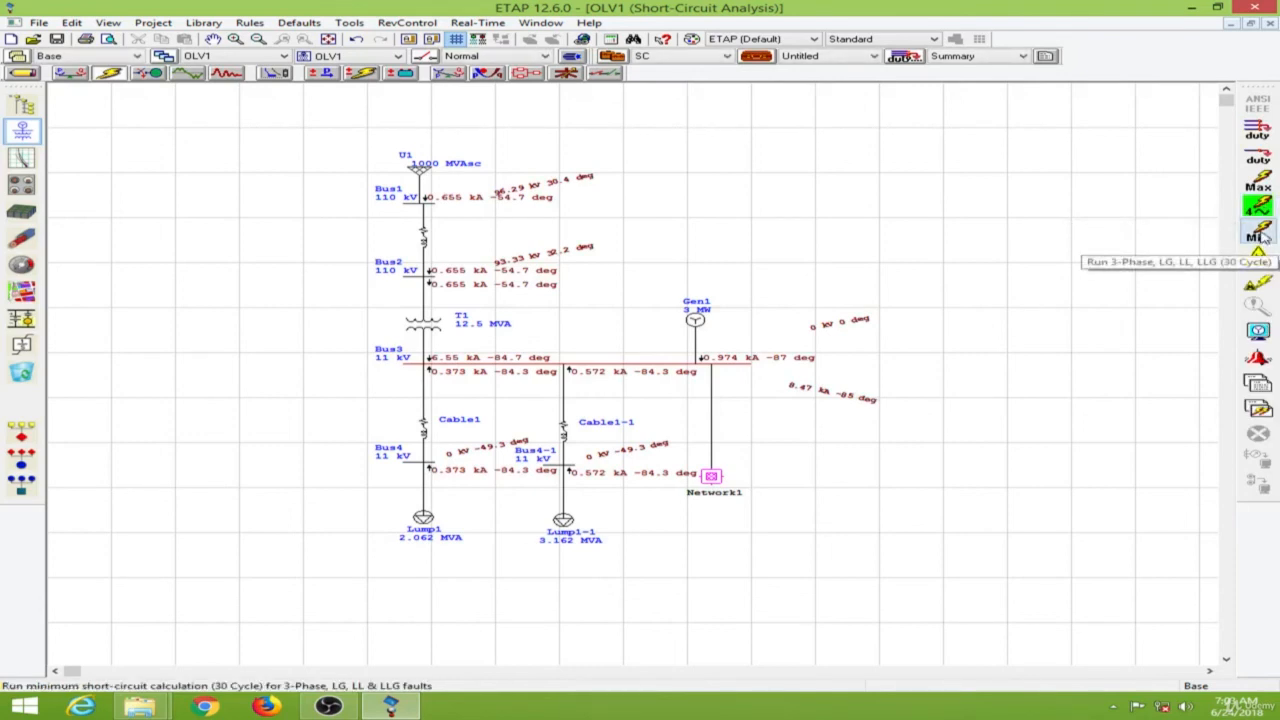
pyautogui.click(1262, 234)
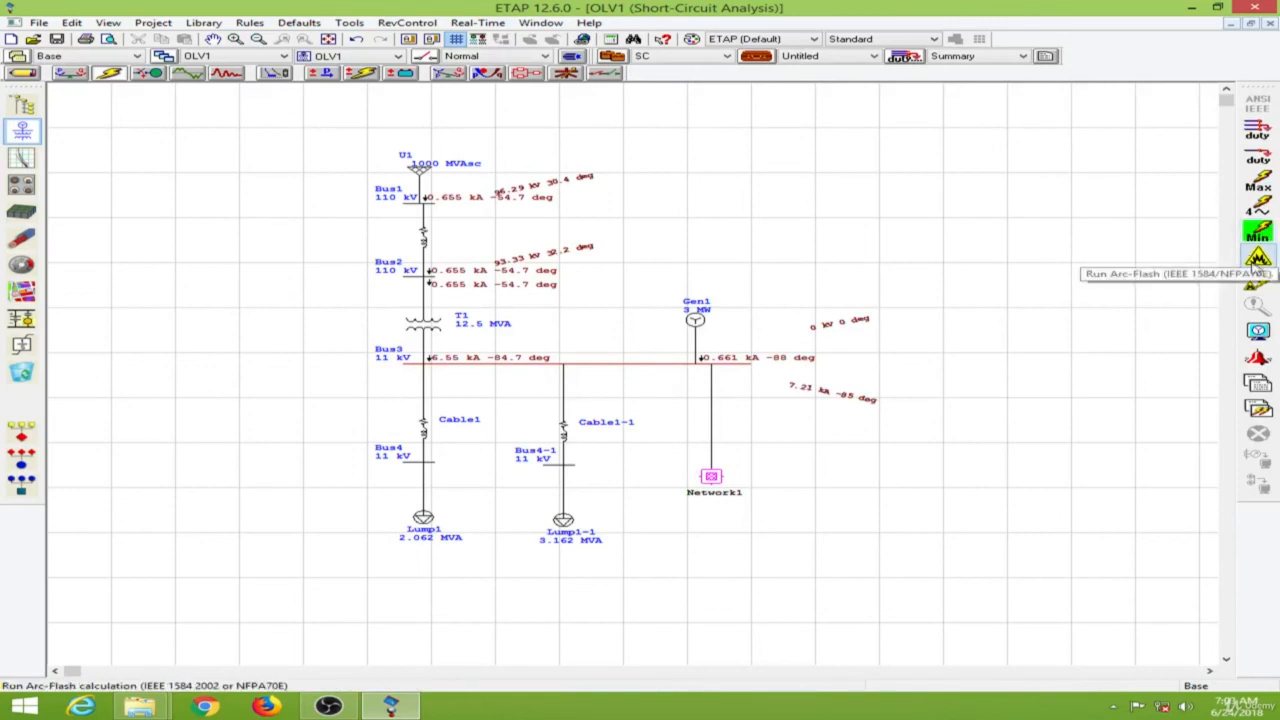